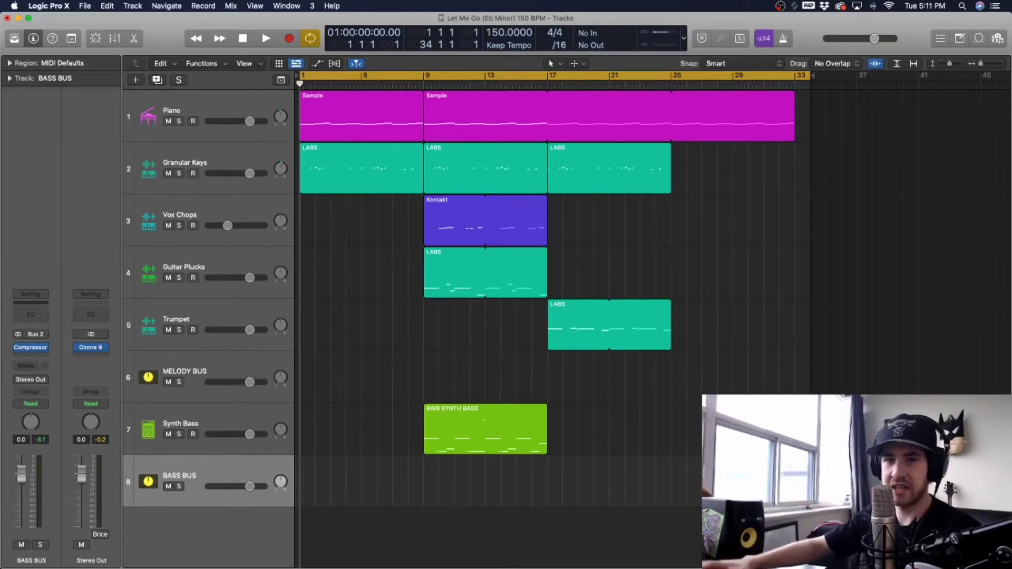
Play back the full arrangement, and solo the Piano track to hear it from the beginning.
key("space")
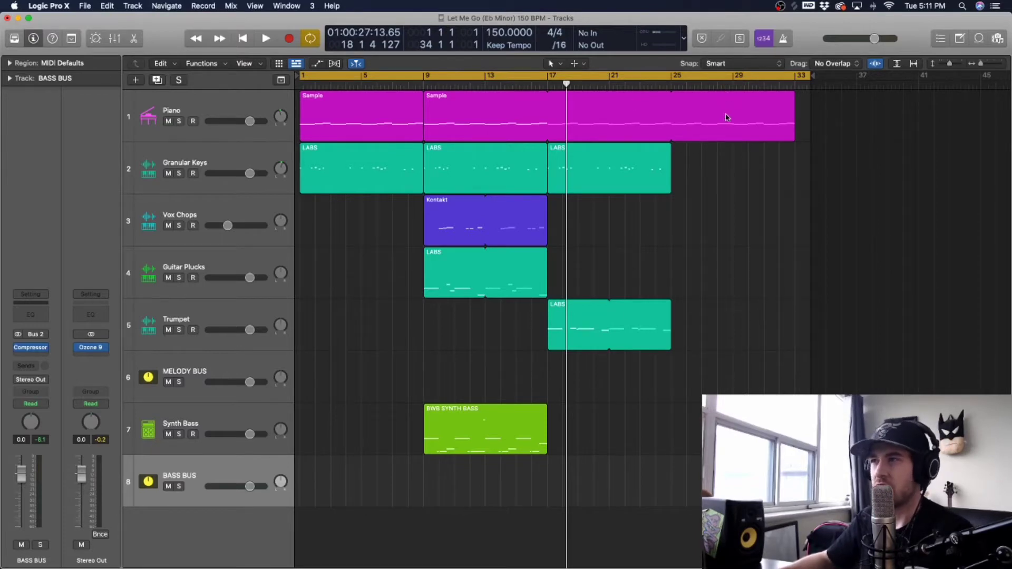
left_click(214, 98)
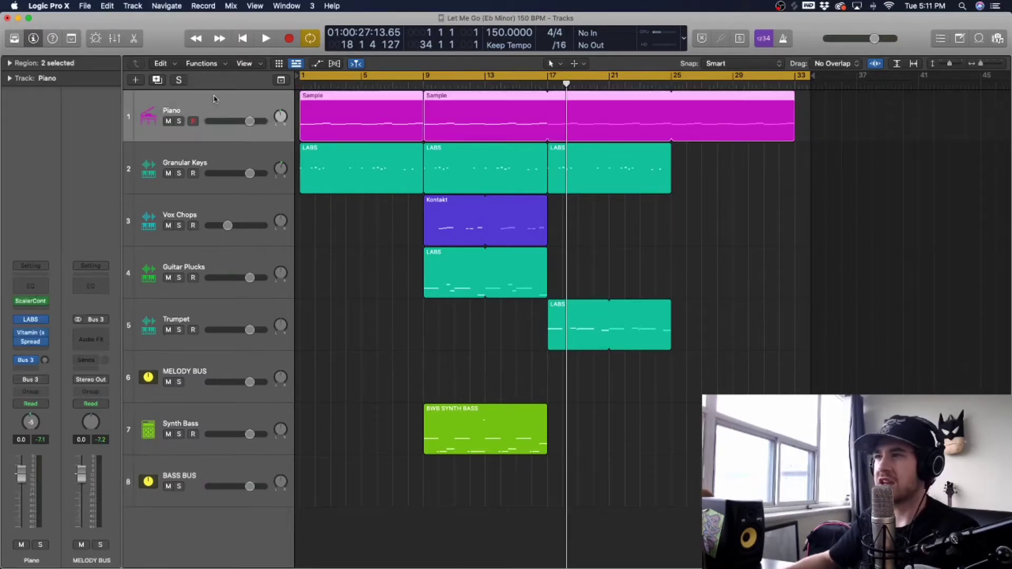
left_click(179, 122)
key("Return")
key("space")
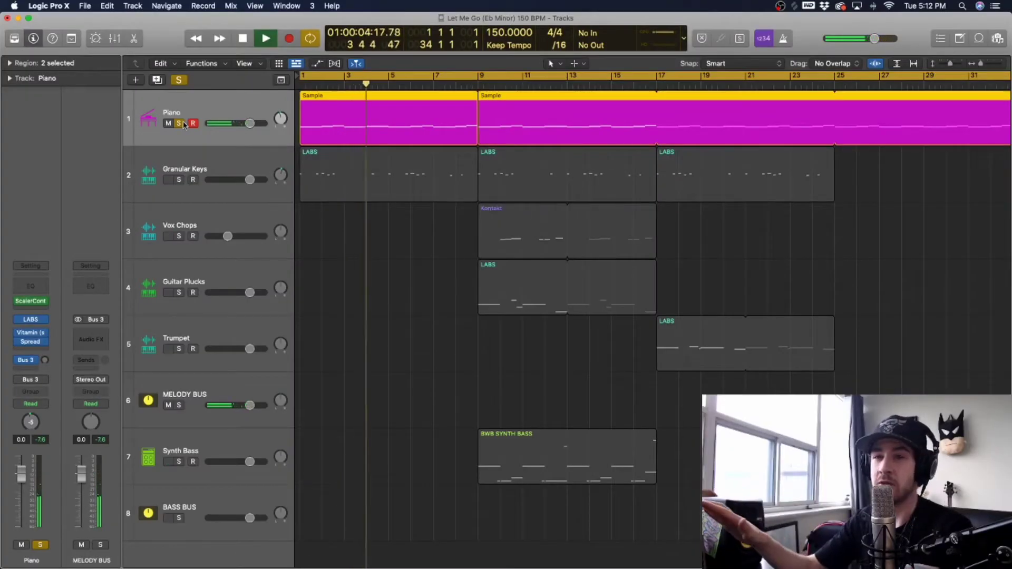
key("space")
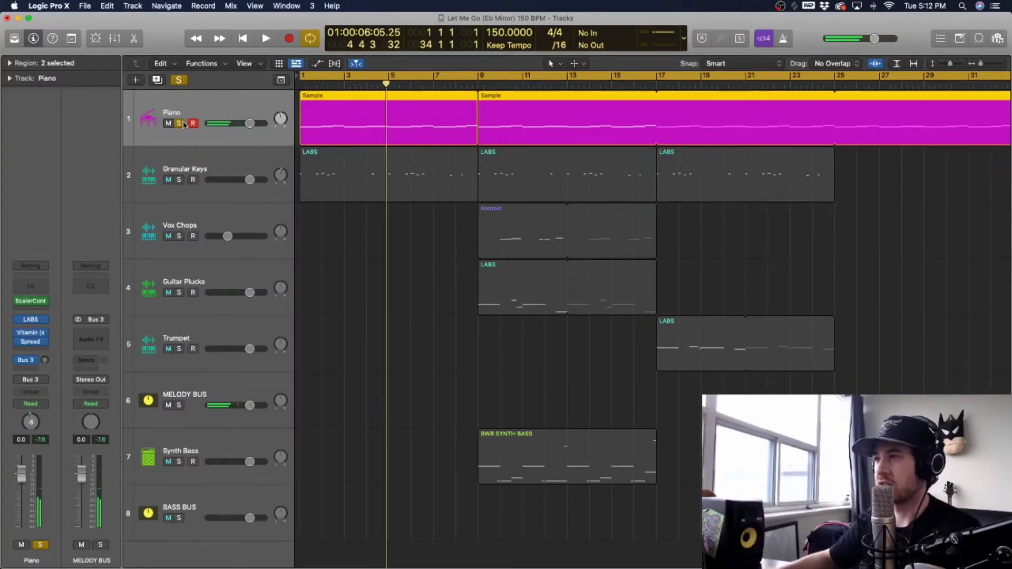
Open the Piano track's Scaler plug-in and audition the Eb min, Bb min7 and Cb maj chords of its J-K Pop 3 set.
left_click(32, 302)
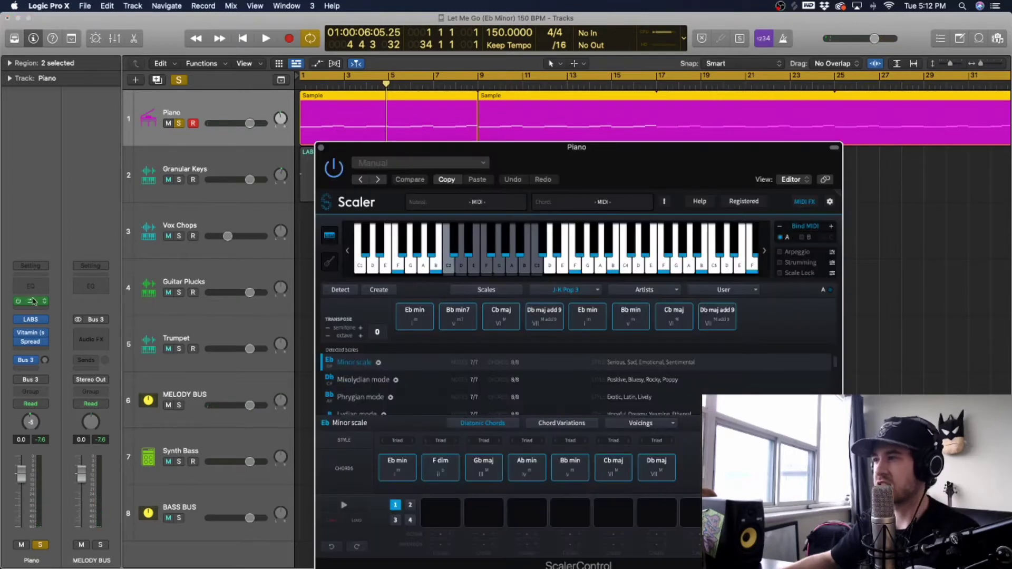
mouse_move(596, 163)
left_mouse_down()
mouse_move(578, 143)
mouse_move(600, 155)
left_mouse_up()
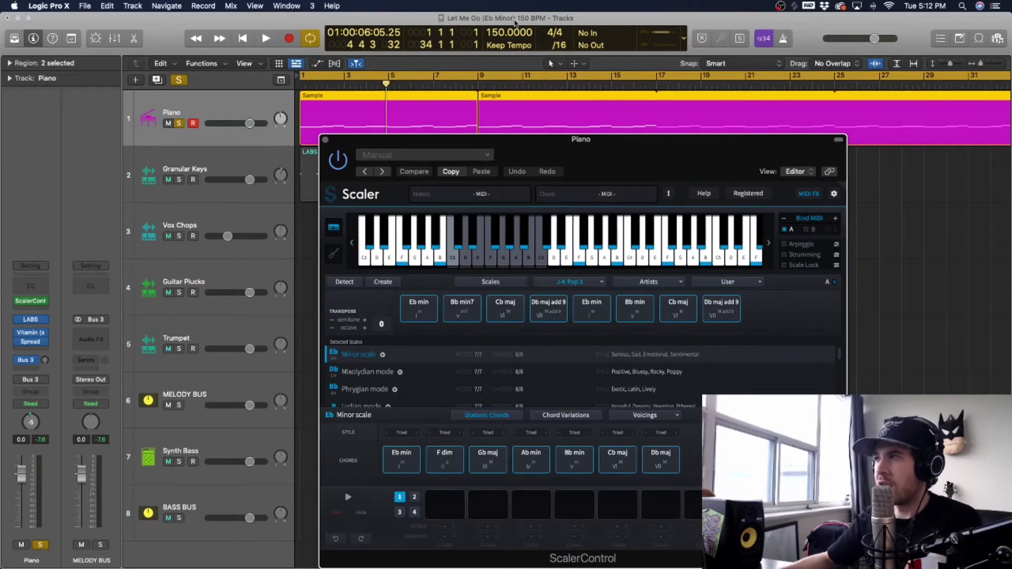
left_click(410, 319)
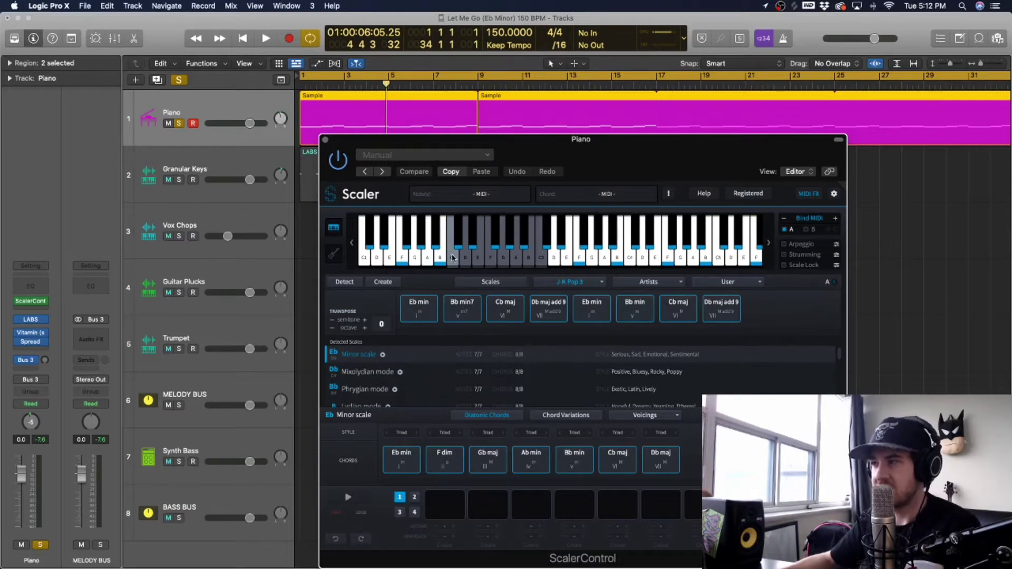
key("shift+space")
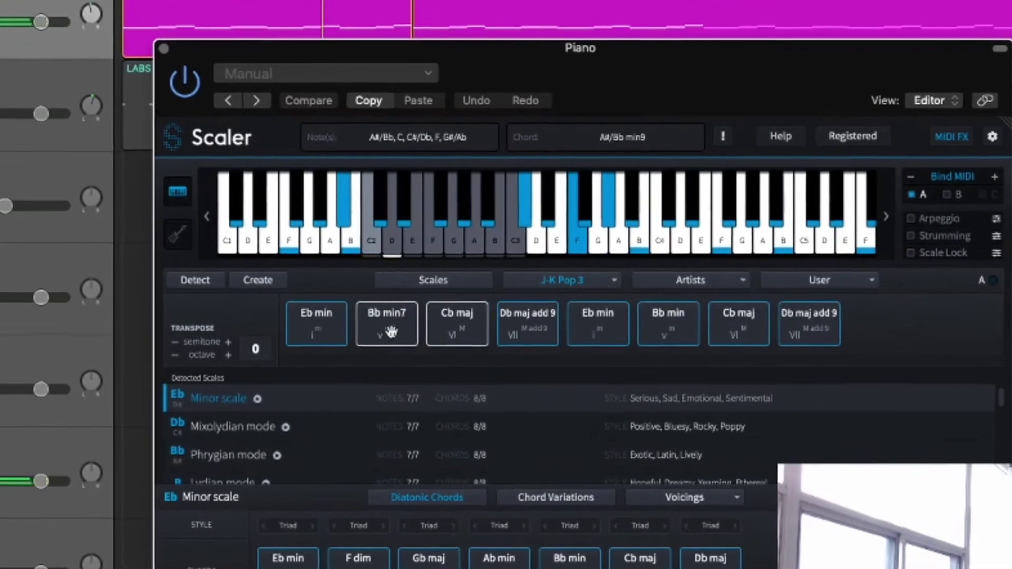
left_click(466, 324)
left_click(330, 322)
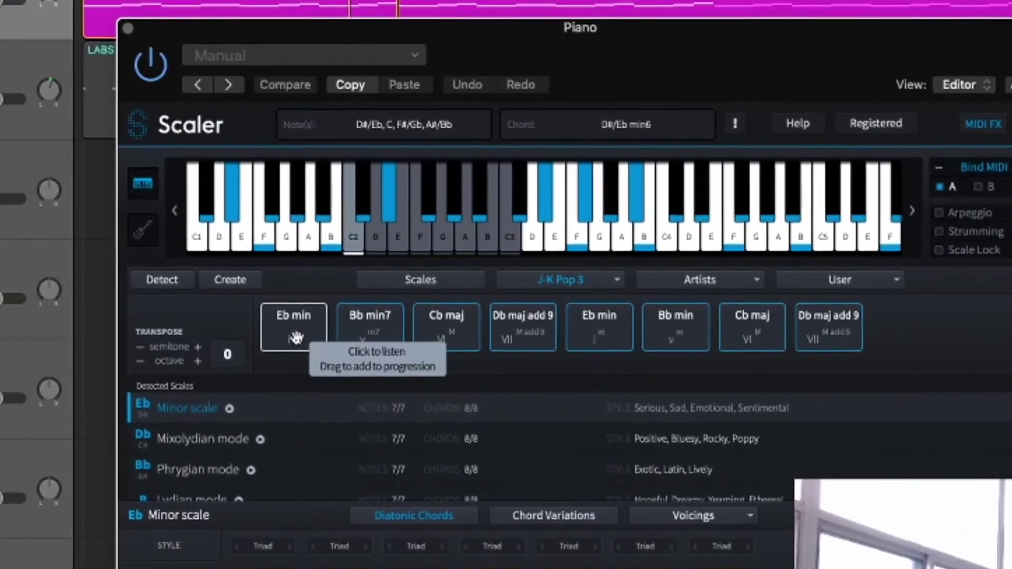
left_click(368, 332)
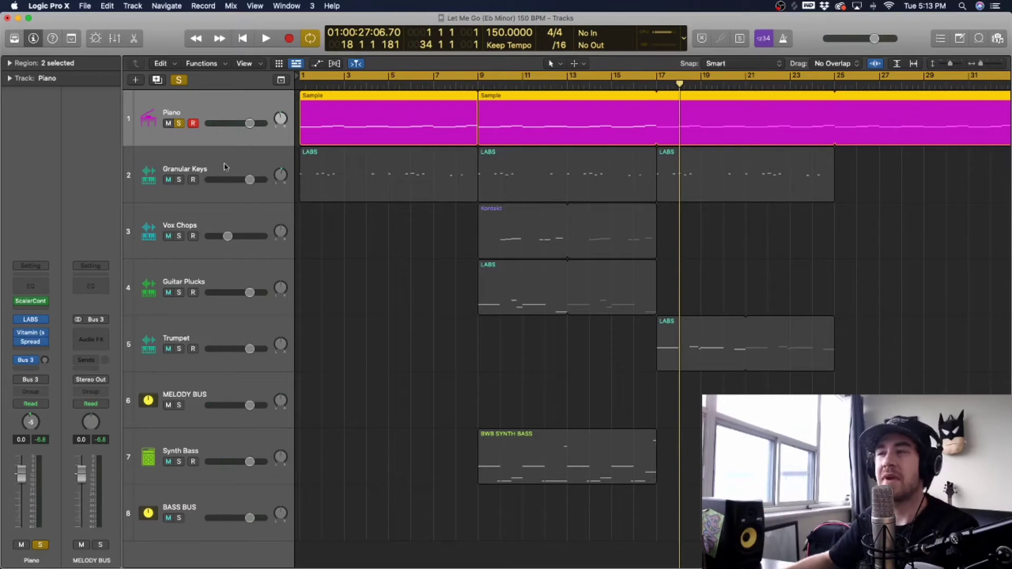
Open the Granular Keys track's LABS instrument, move its window clear of the tracks, and play the track soloed.
left_click(184, 178)
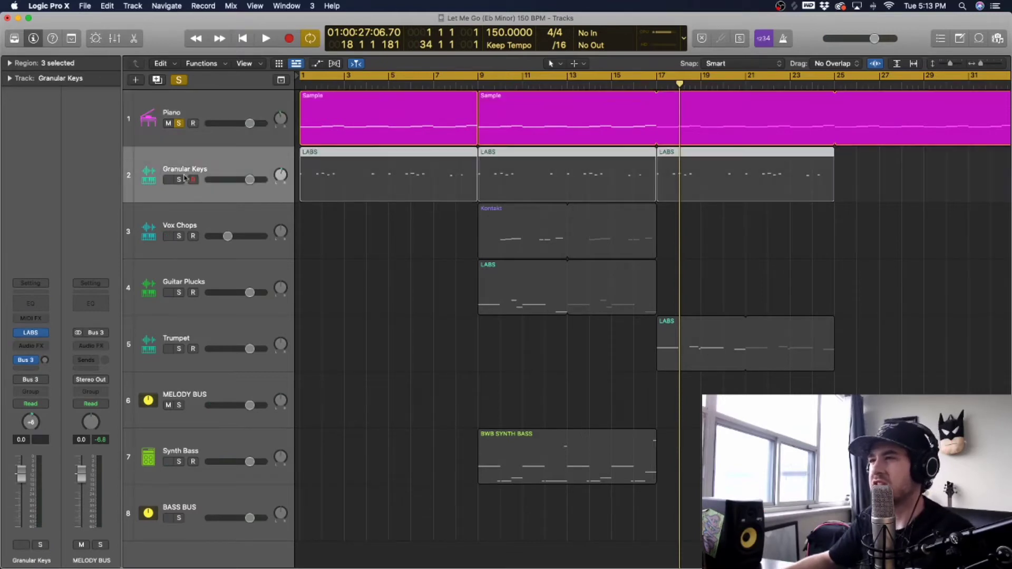
left_click(30, 333)
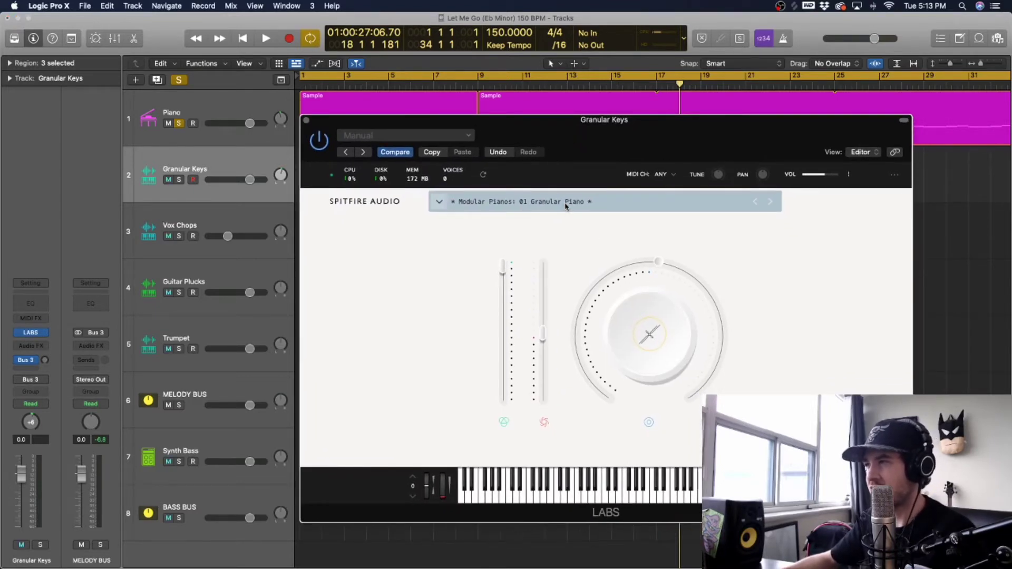
left_click_drag(546, 156, 584, 259)
key("space")
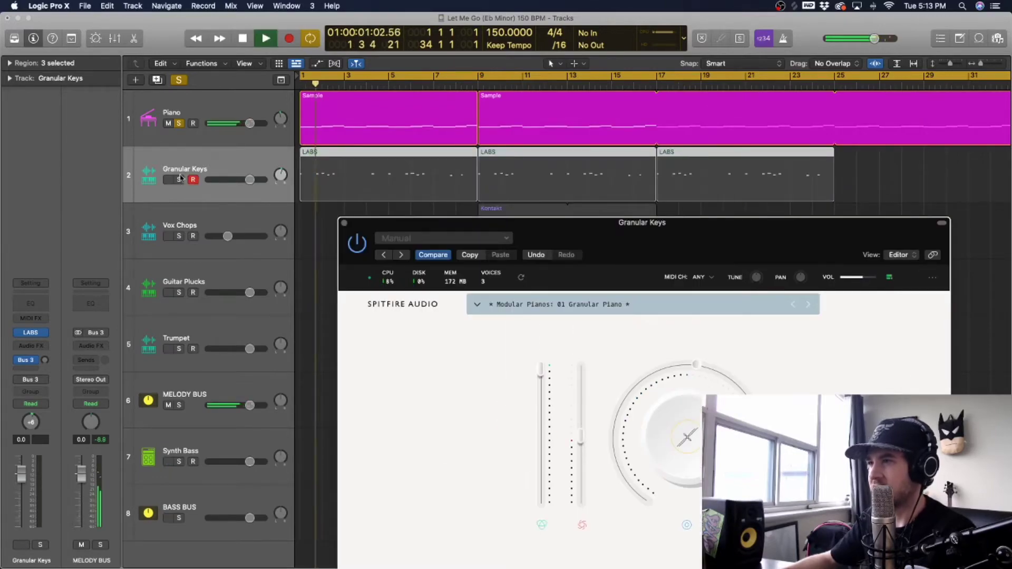
key("Up")
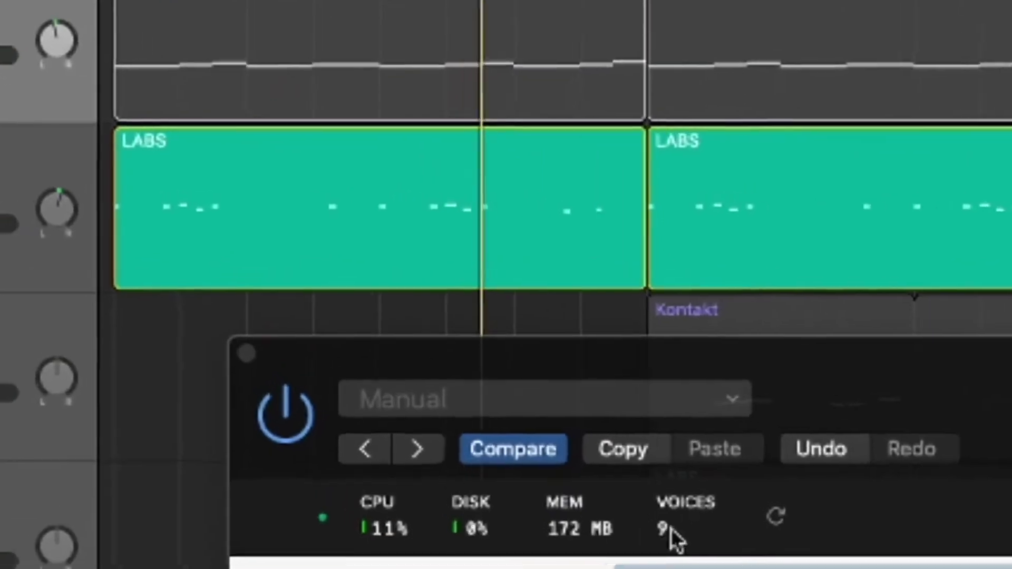
left_click(180, 181)
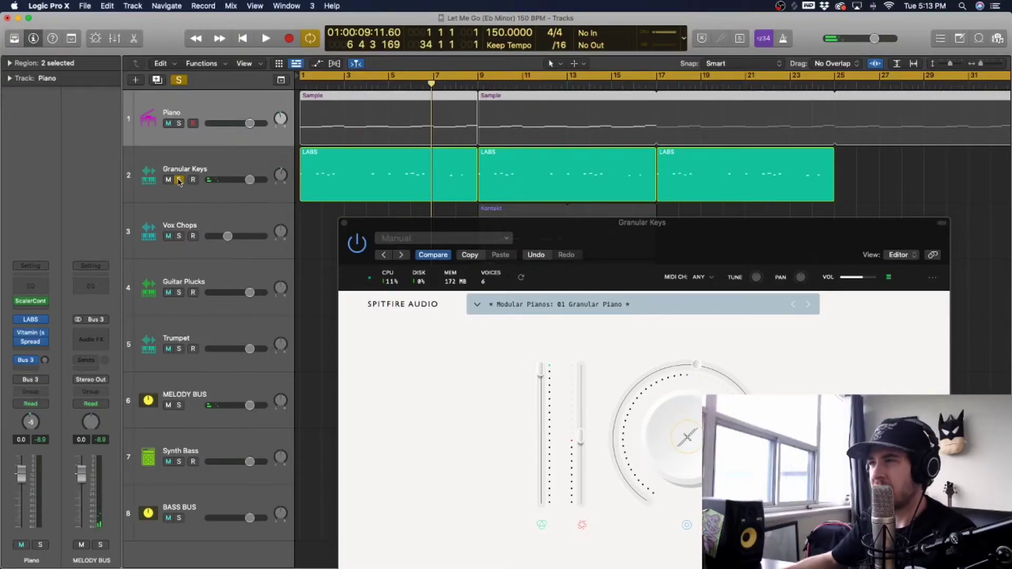
Solo the Piano track together with Granular Keys and play both from the beginning.
left_click(179, 123)
key("Return")
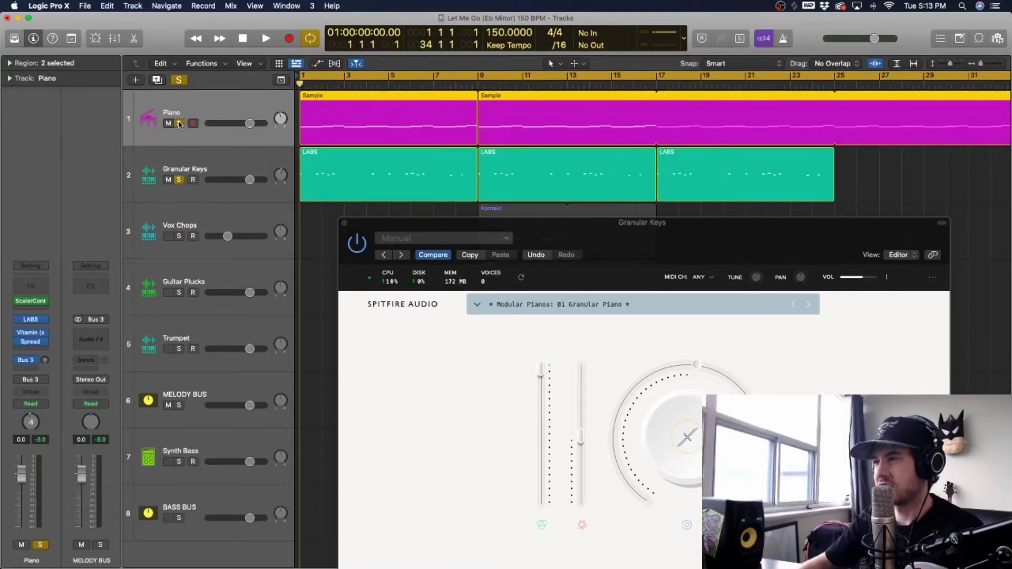
key("space")
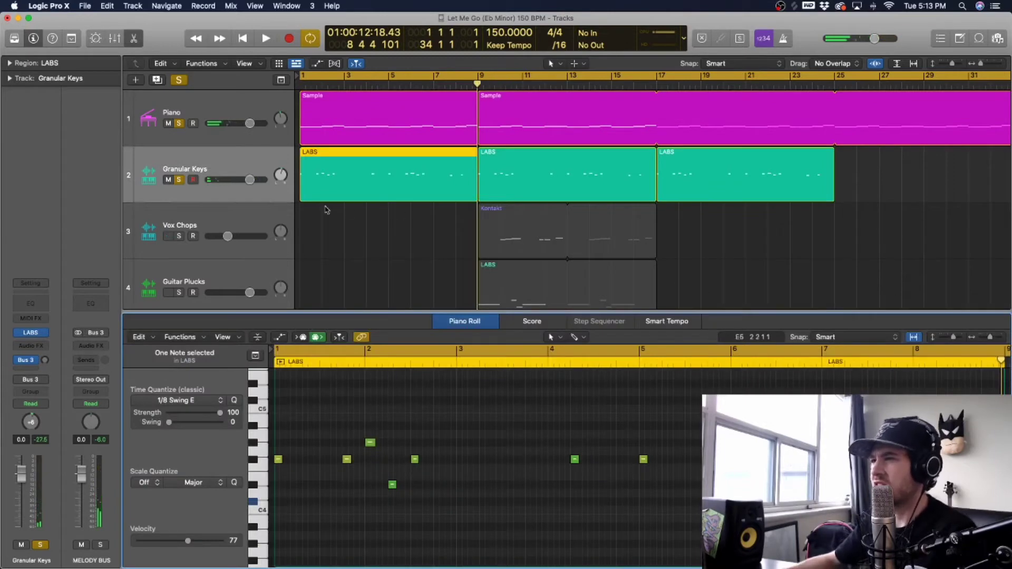
Turn off solo on the Granular Keys and Piano tracks.
scroll(325, 209, "down", 2)
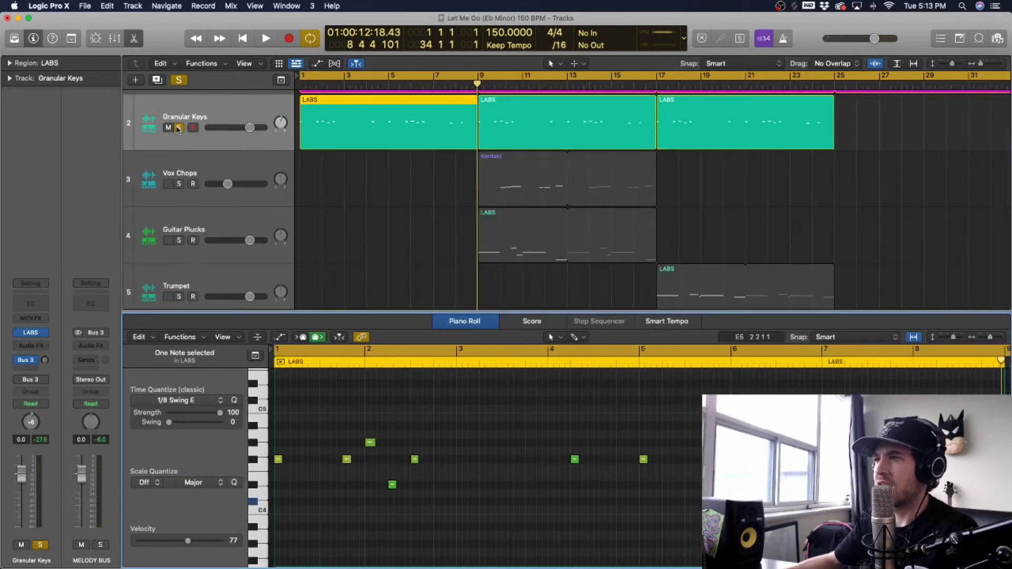
left_click(180, 125)
scroll(179, 125, "up", 2)
left_click(179, 124)
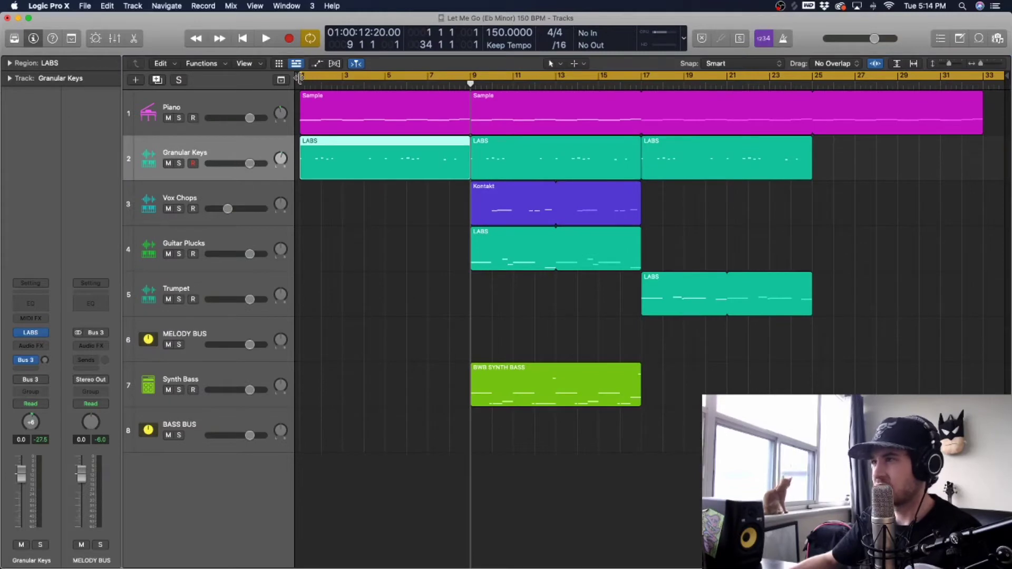
Start the cycle range at bar 9 and play that section while selecting the Vox Chops, Guitar Plucks and Synth Bass tracks in turn.
left_click_drag(299, 77, 463, 81)
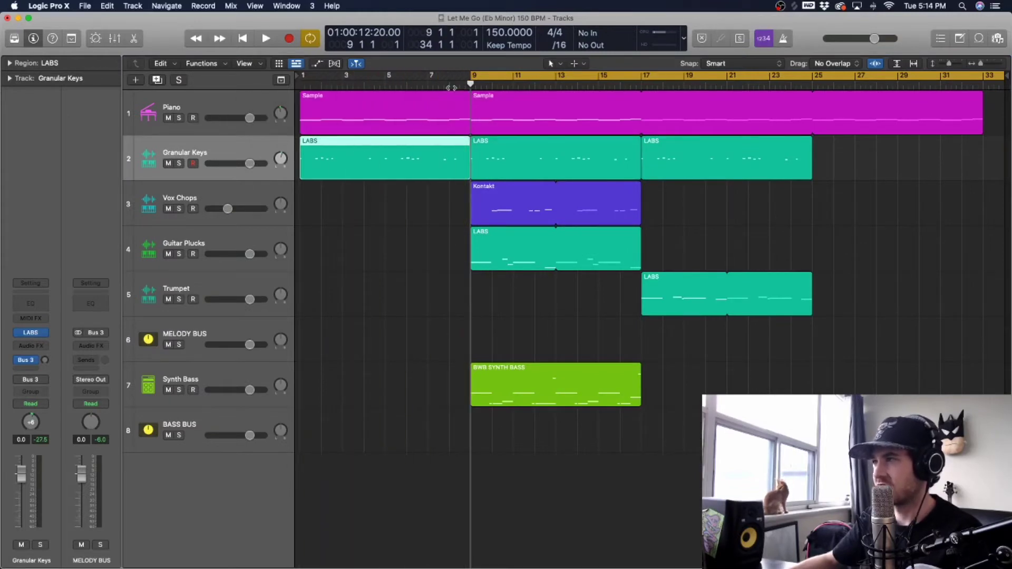
key("space")
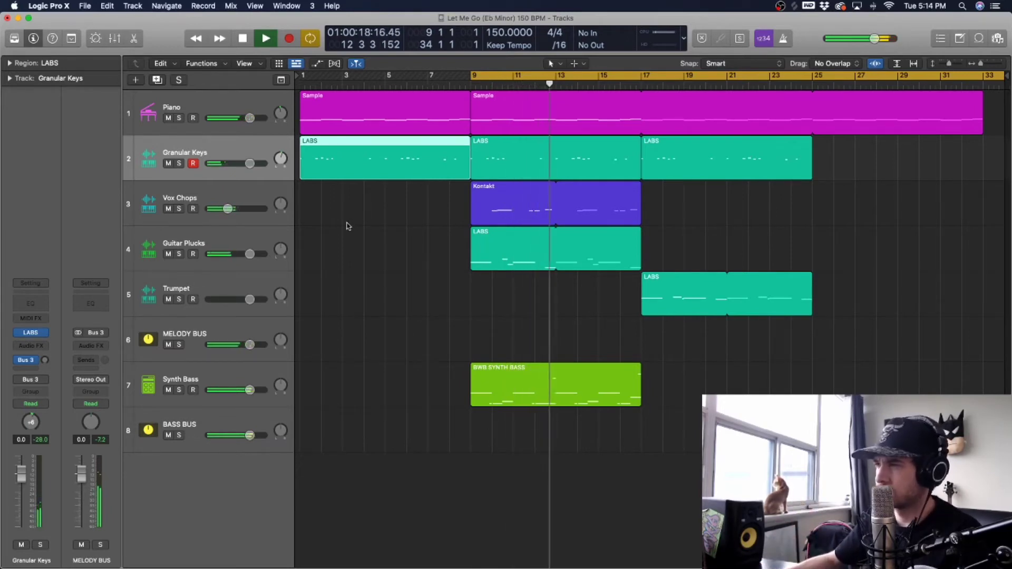
left_click(234, 197)
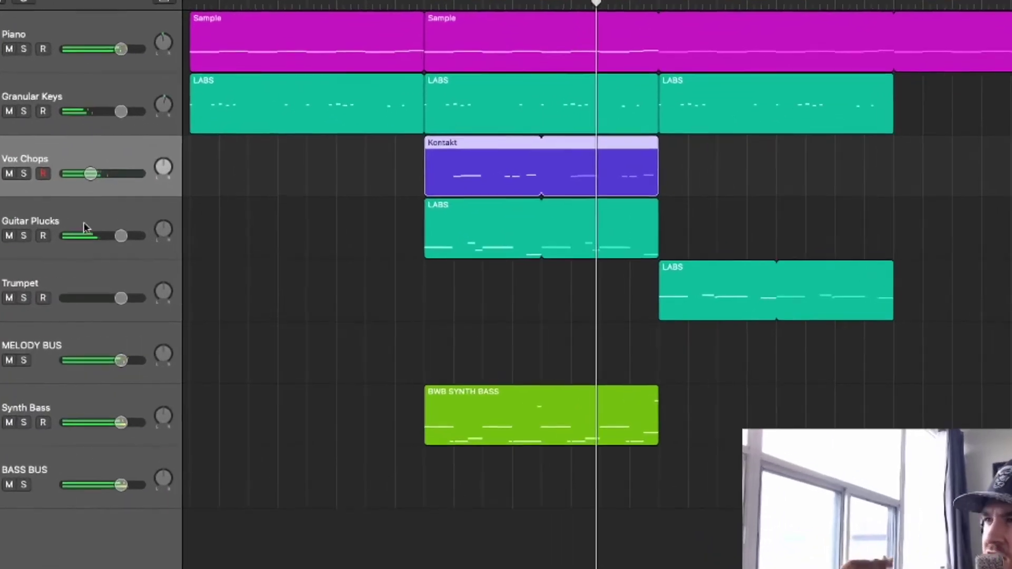
left_click(228, 238)
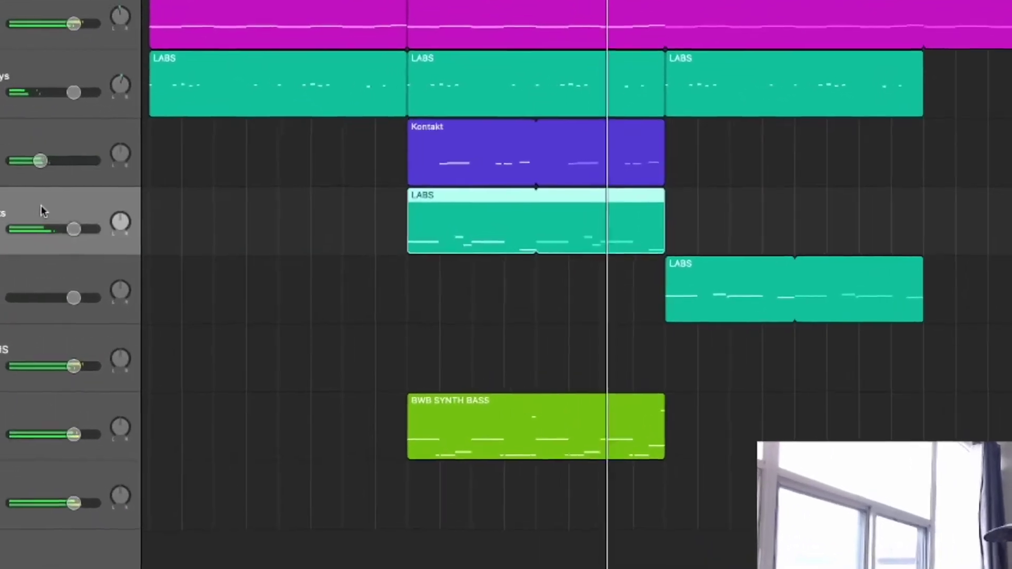
left_click(42, 417)
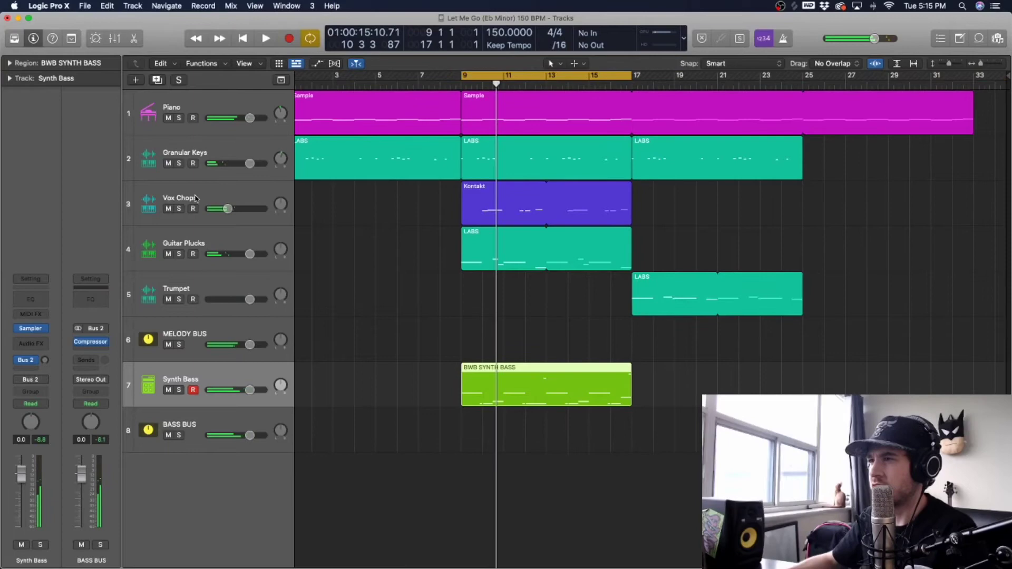
Open the Vox Chops track's Kontakt instrument and examine the Let Me Go slices preset and key setting in Exhale.
left_click(200, 195)
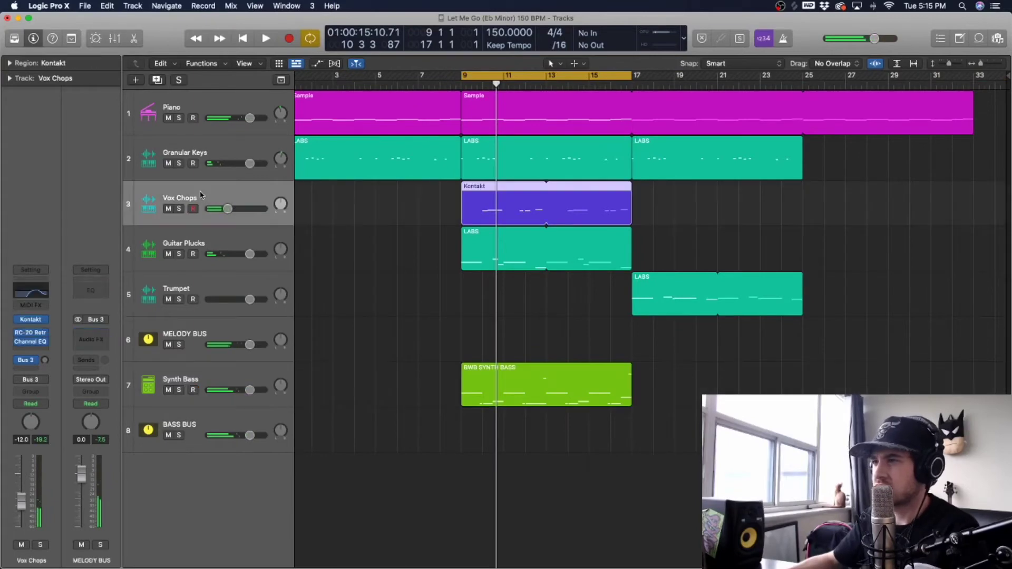
left_click(31, 321)
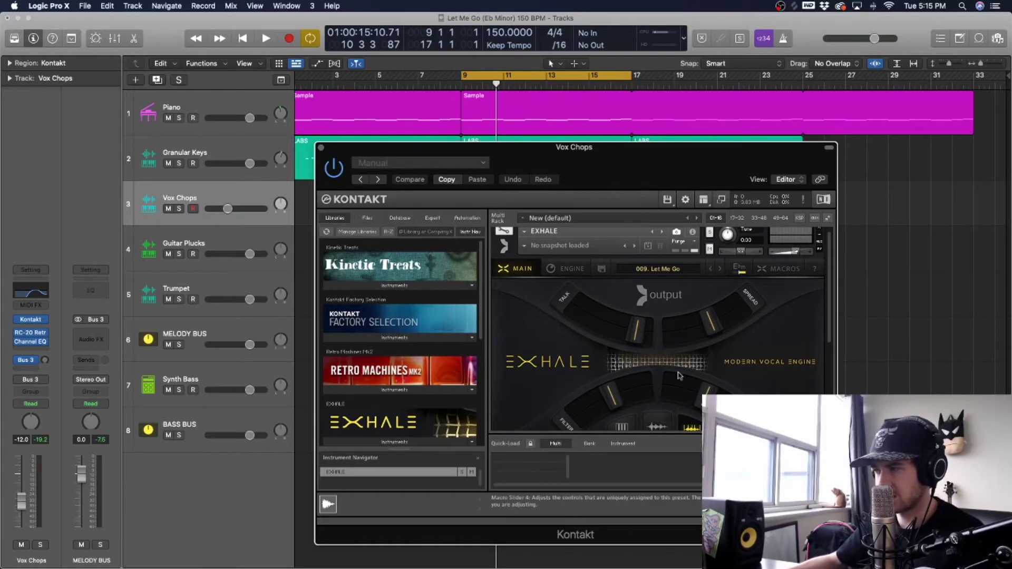
scroll(678, 375, "down", 5)
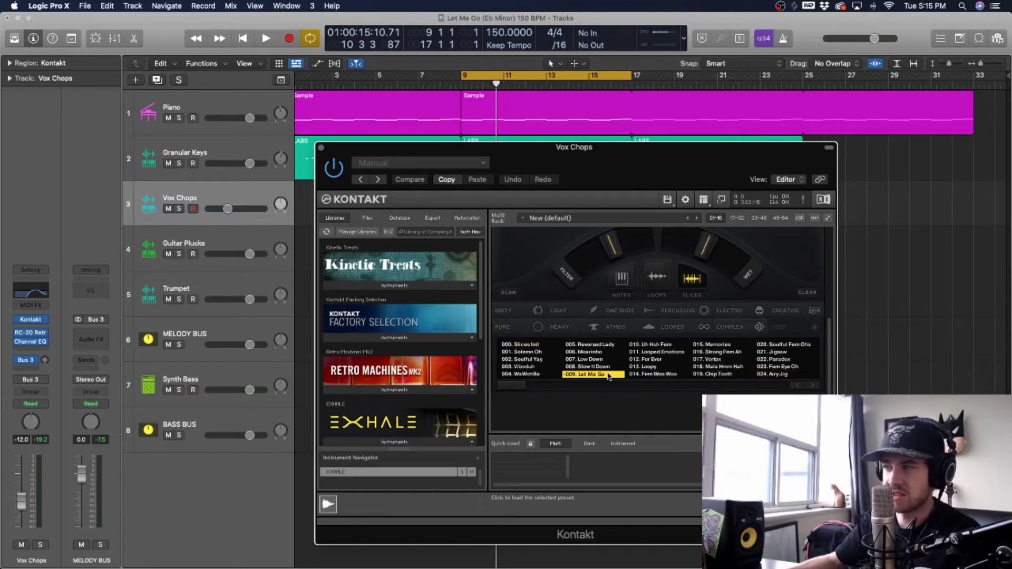
scroll(691, 267, "up", 6)
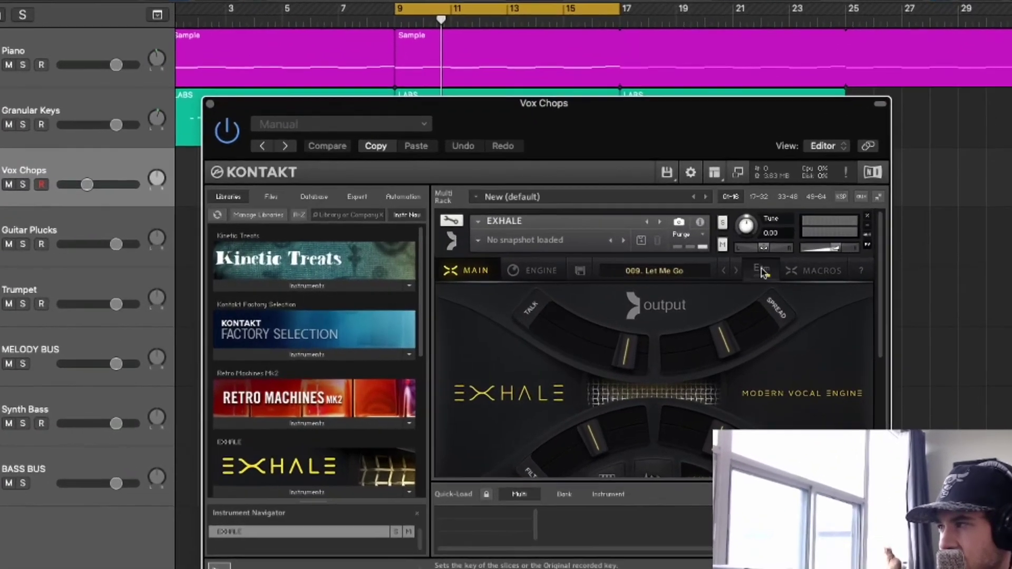
left_click(748, 273)
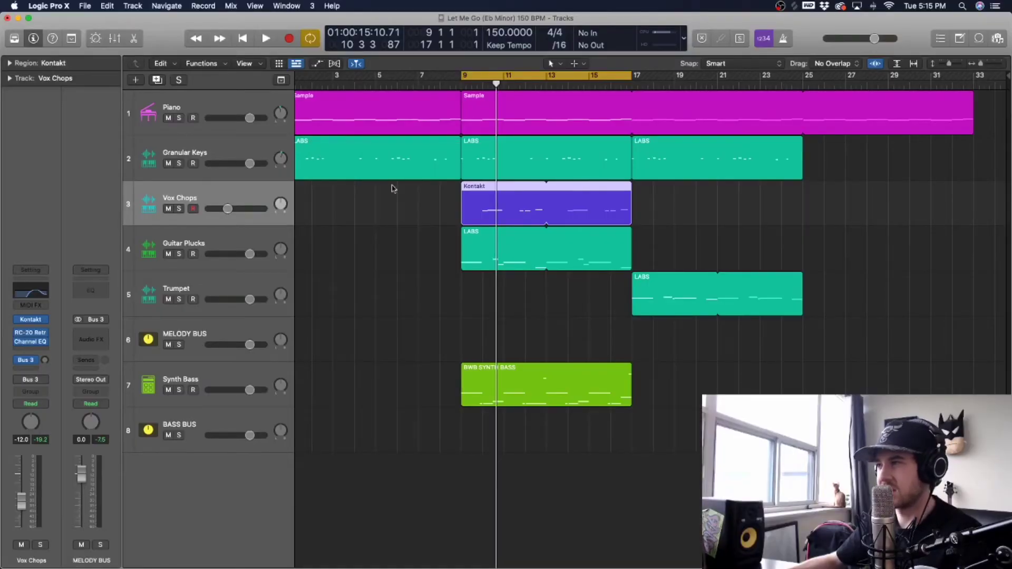
Open the Vox Chops region in the Piano Roll and audition its individual vocal notes from bar 10.
key("e")
left_click(478, 459)
left_click(531, 442)
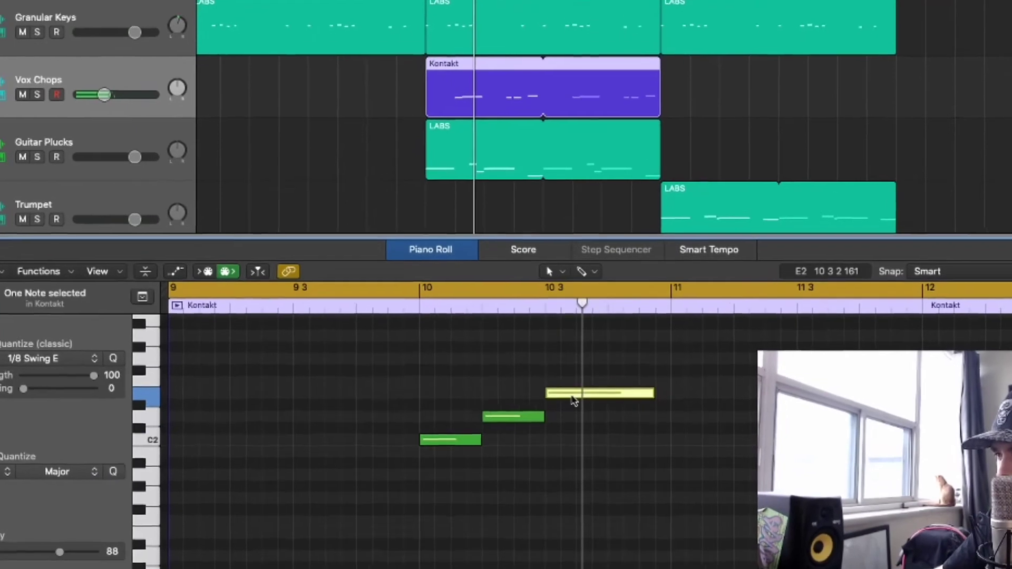
left_click(565, 404)
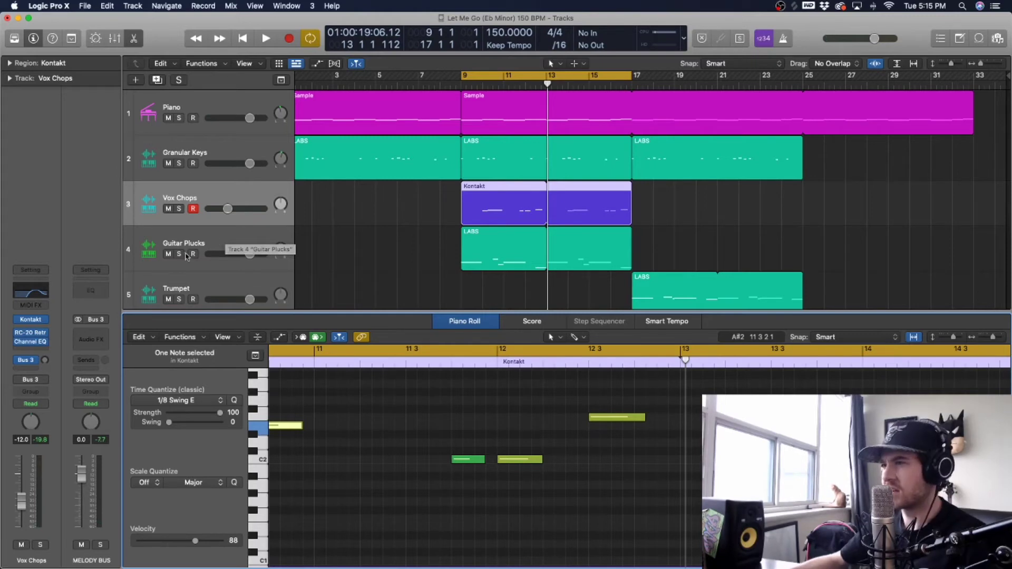
Solo the Guitar Plucks track and play it while viewing its region's notes in the Piano Roll.
left_click(179, 254)
key("space")
left_click(485, 263)
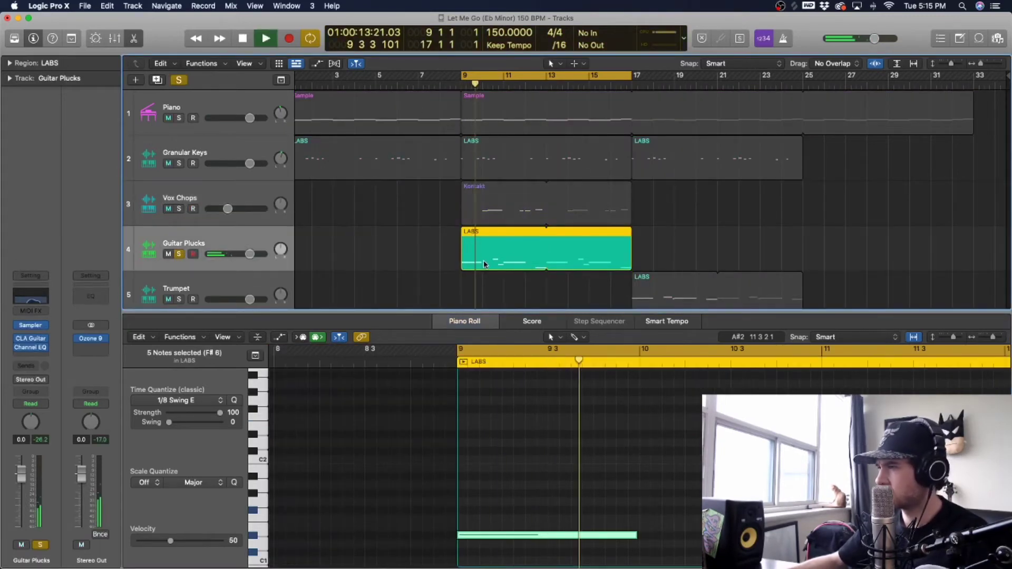
scroll(440, 412, "down", 3)
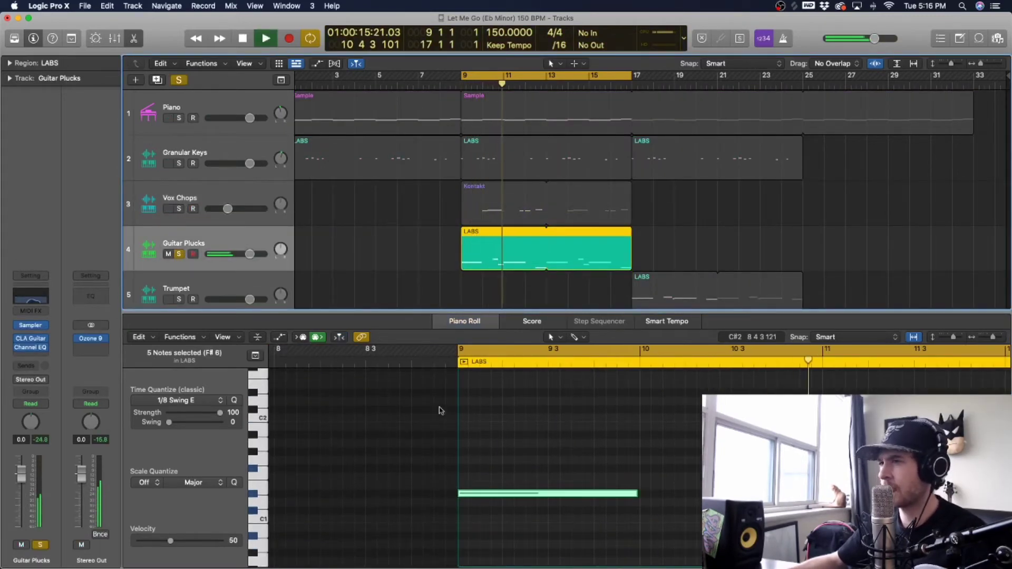
Stop playback and examine the Guitar Plucks track's Sampler instrument, locating its CAPITAL3 Guitar preset in the settings list.
mouse_move(30, 328)
key("space")
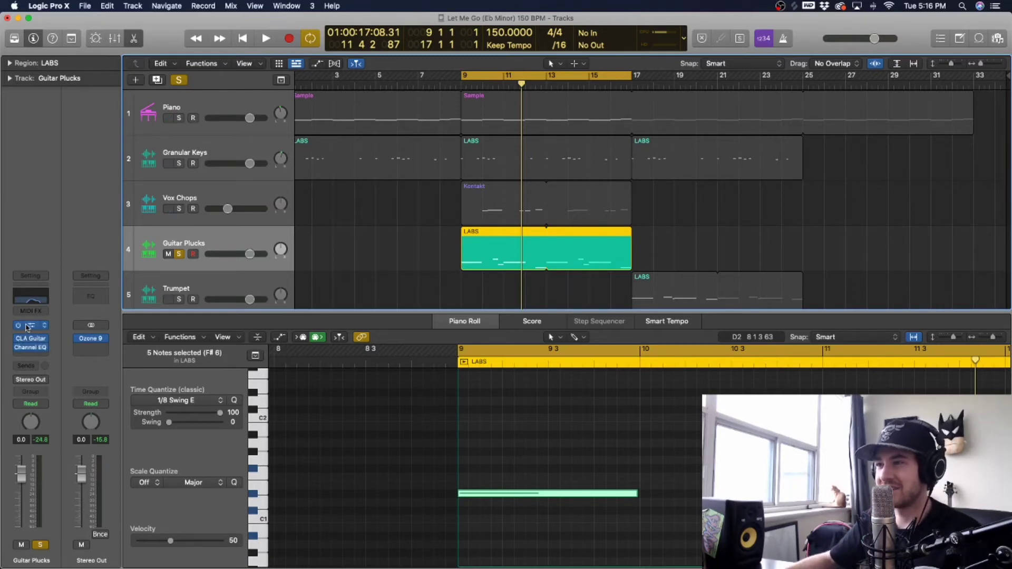
left_click(27, 327)
left_click(400, 163)
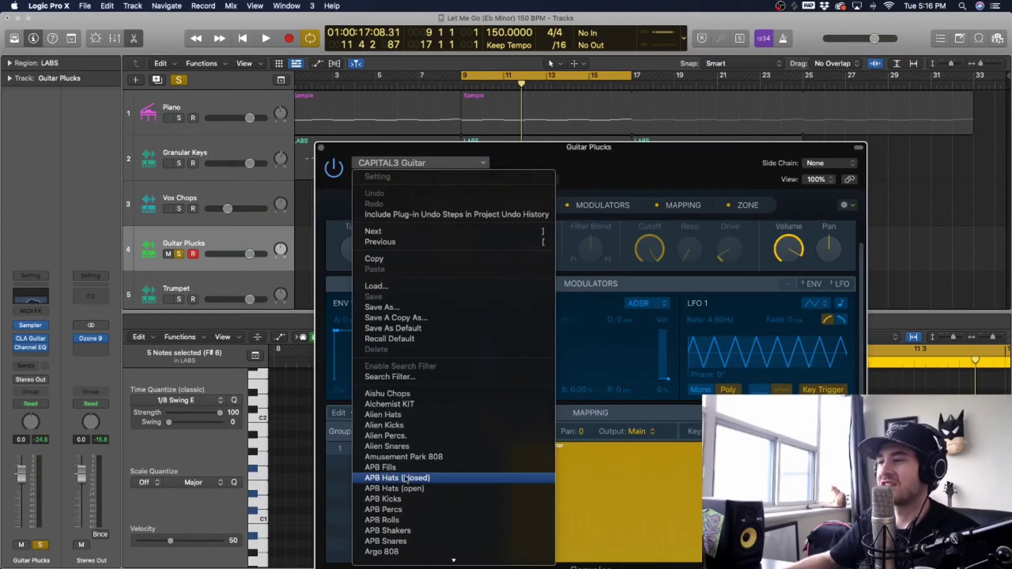
scroll(408, 468, "down", 15)
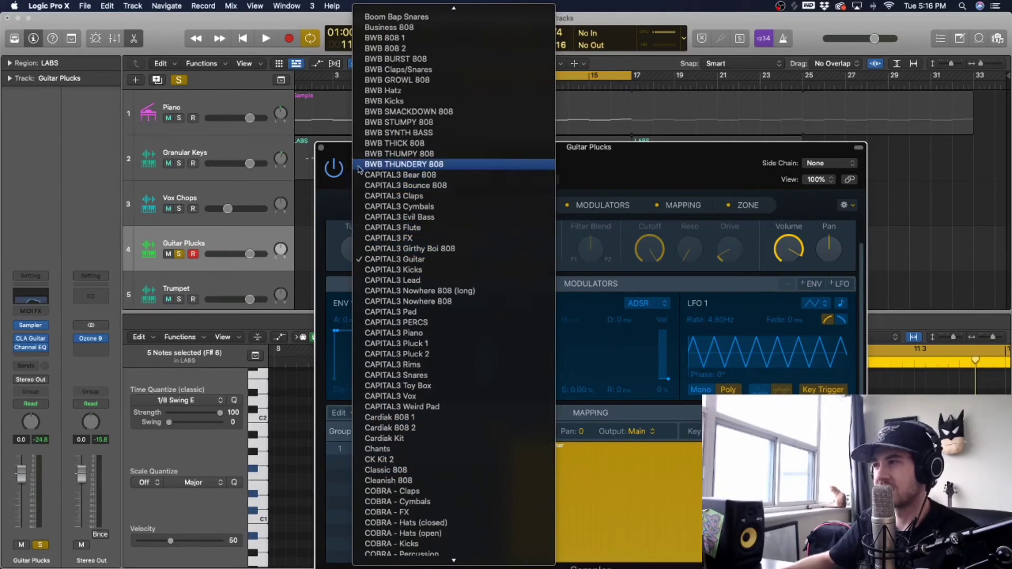
left_click(316, 170)
left_click(321, 148)
Inspect the CLA Guitars and Channel EQ effects on the Guitar Plucks track.
left_click(30, 340)
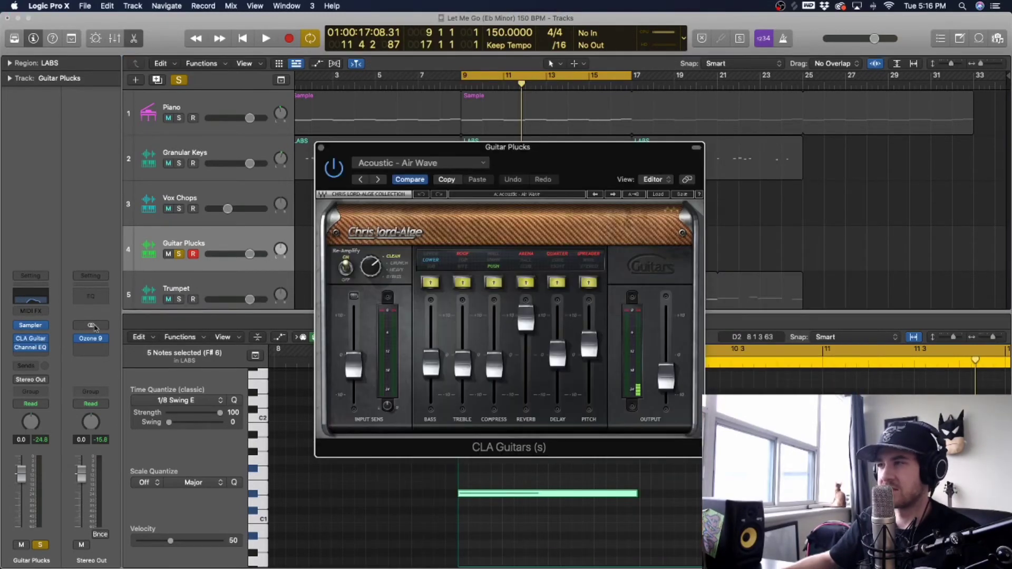
left_click(42, 338)
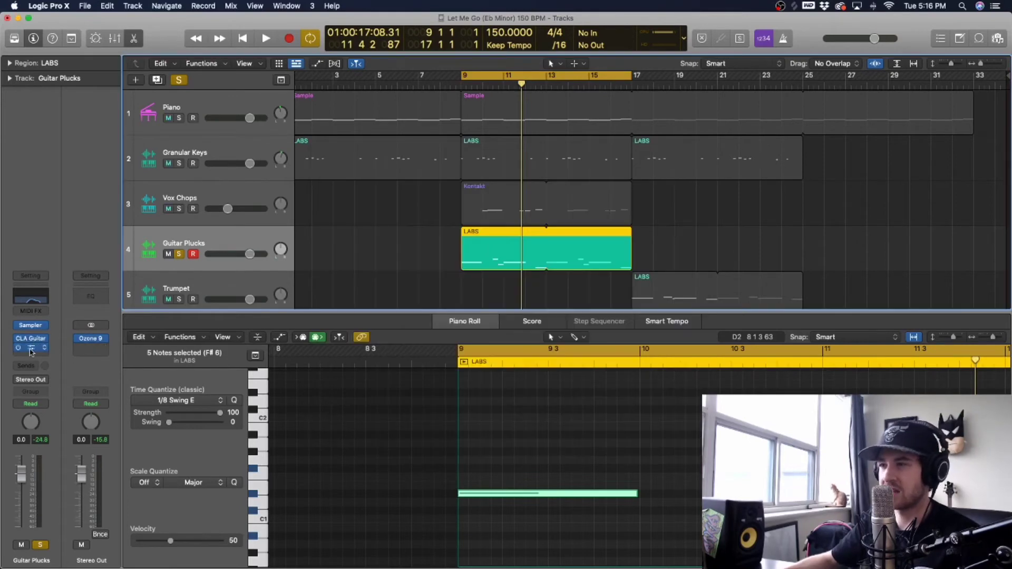
left_click(31, 351)
left_click(321, 148)
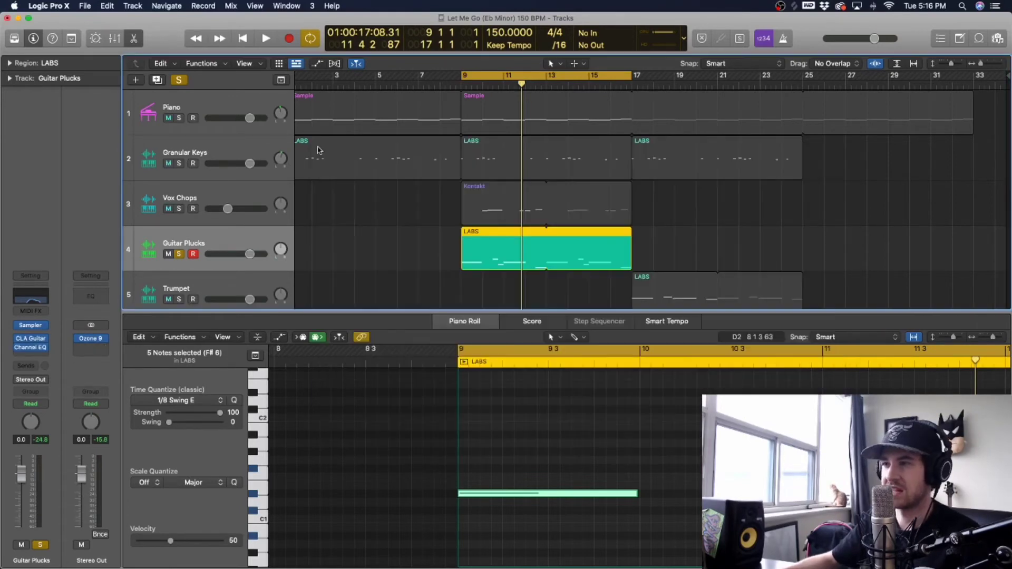
Play the section from bar 9 with the Synth Bass included while viewing the BWB SYNTH BASS region's notes in the Piano Roll.
key("space")
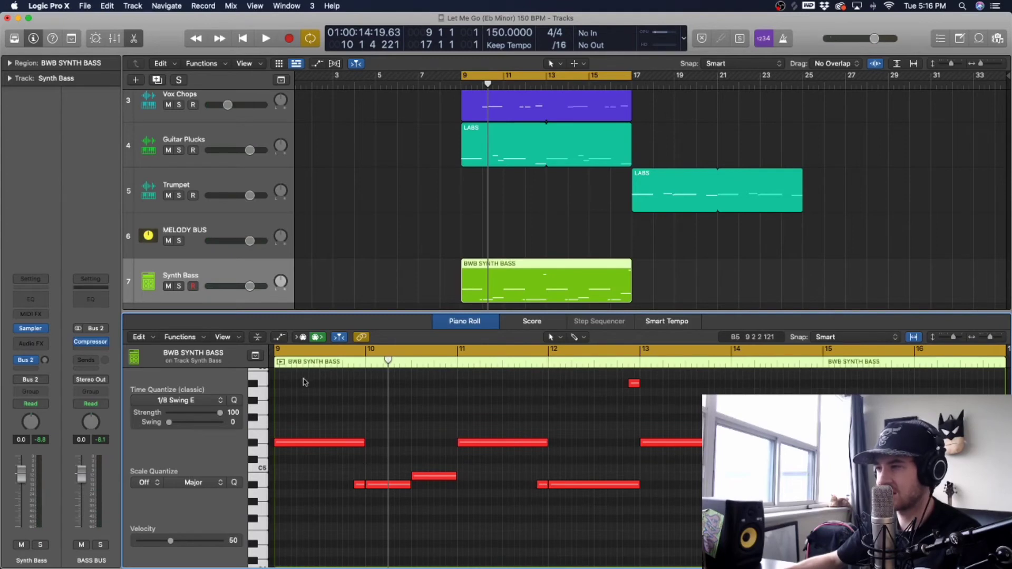
key("space")
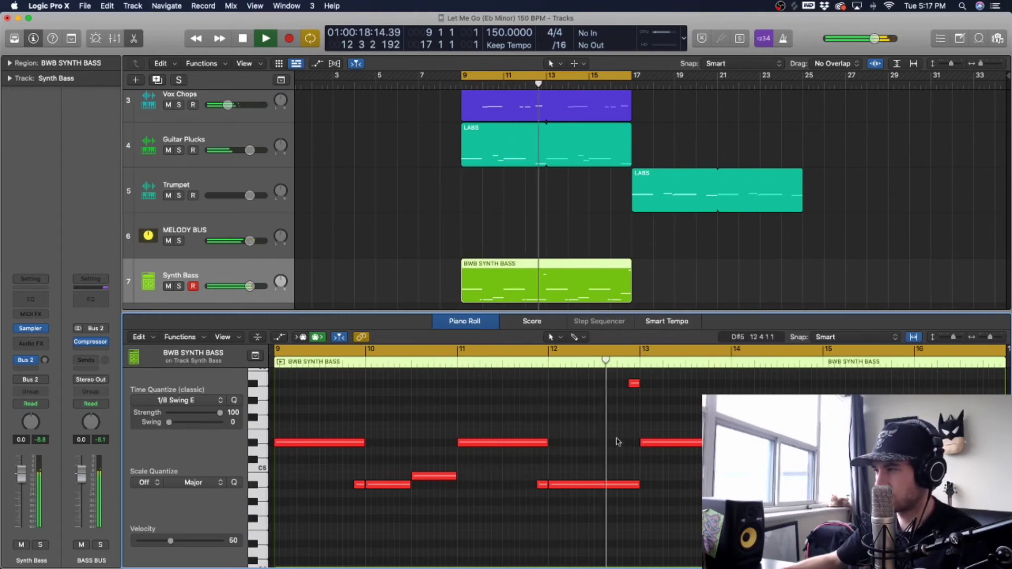
key("space")
key("space")
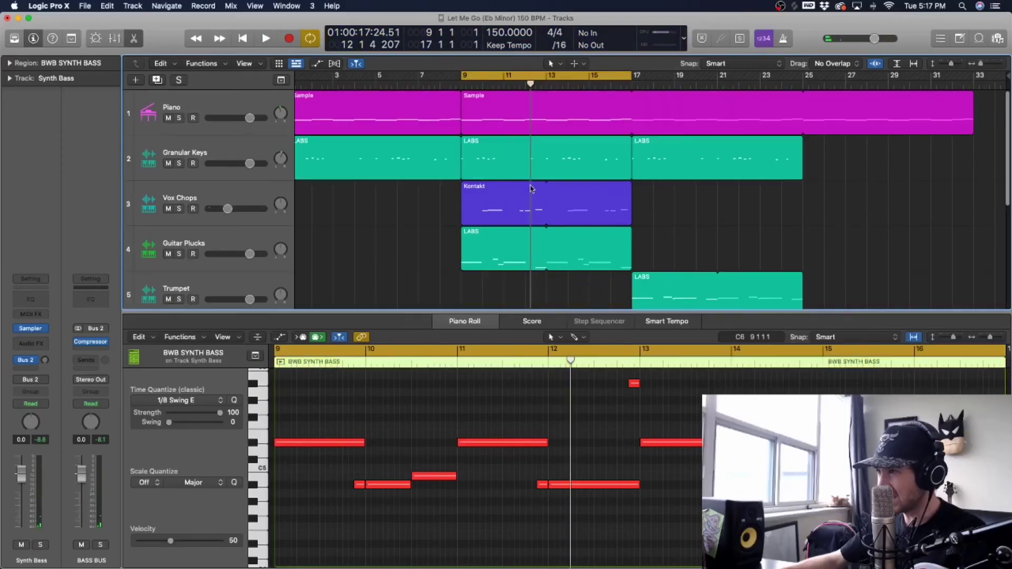
Hide the Piano Roll, move the cycle range to bars 17–25 and select the Trumpet region.
left_click(135, 40)
left_click_drag(575, 76, 747, 77)
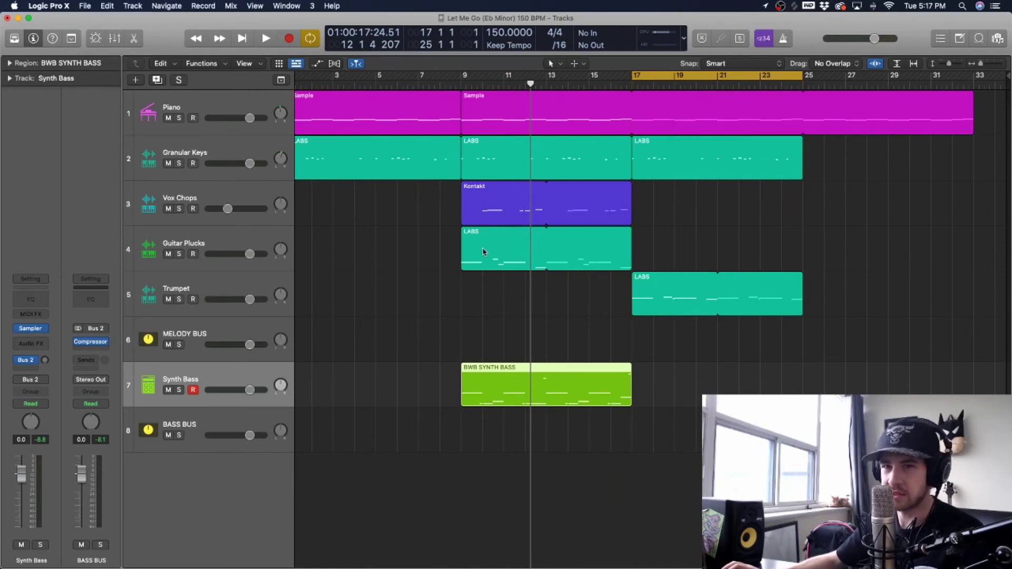
left_click(573, 303)
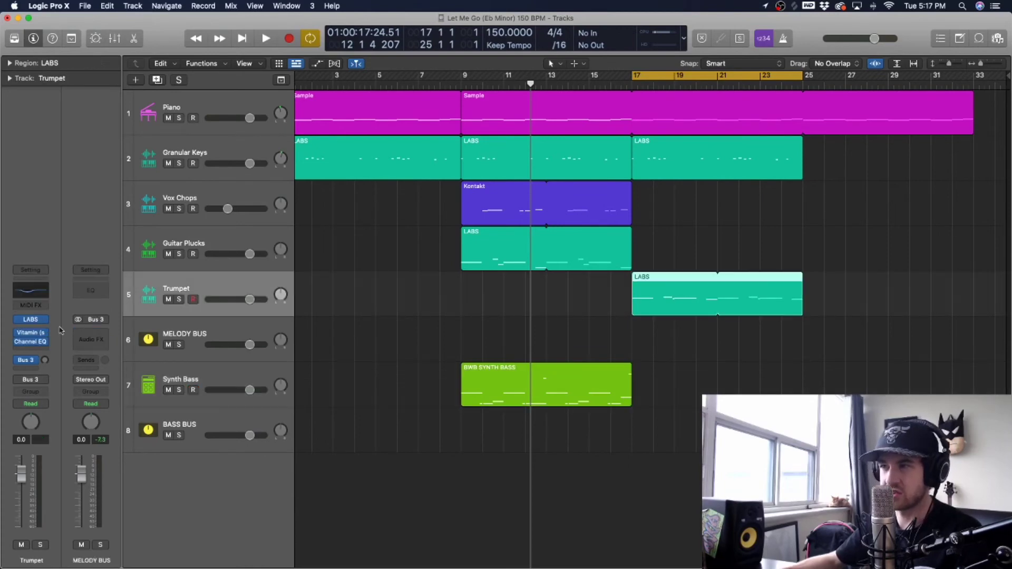
Examine the Trumpet track's LABS preset, Trumpet Fields: Coast Is Clear 1, and play the cycled section.
left_click(31, 321)
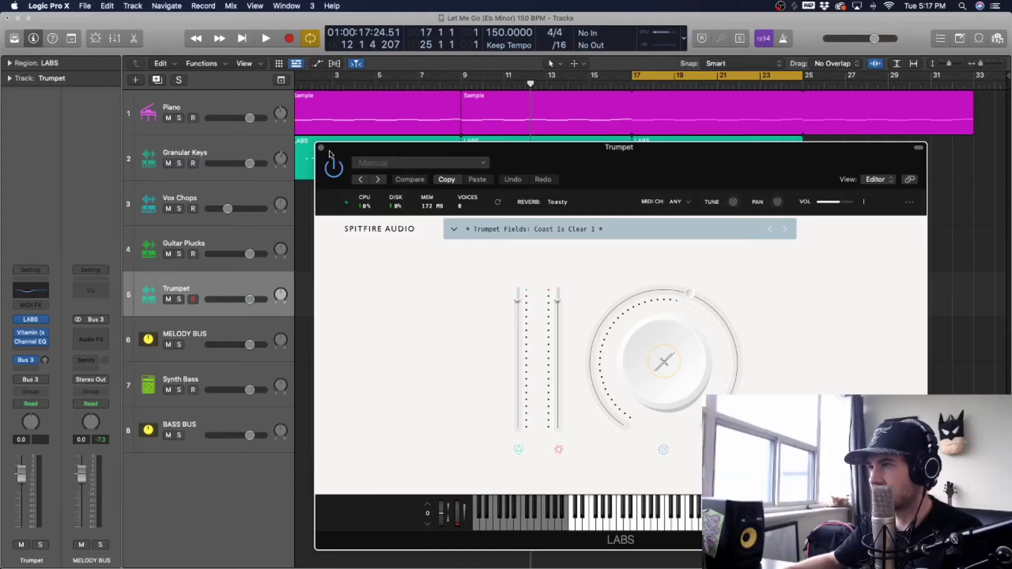
left_click(321, 148)
key("space")
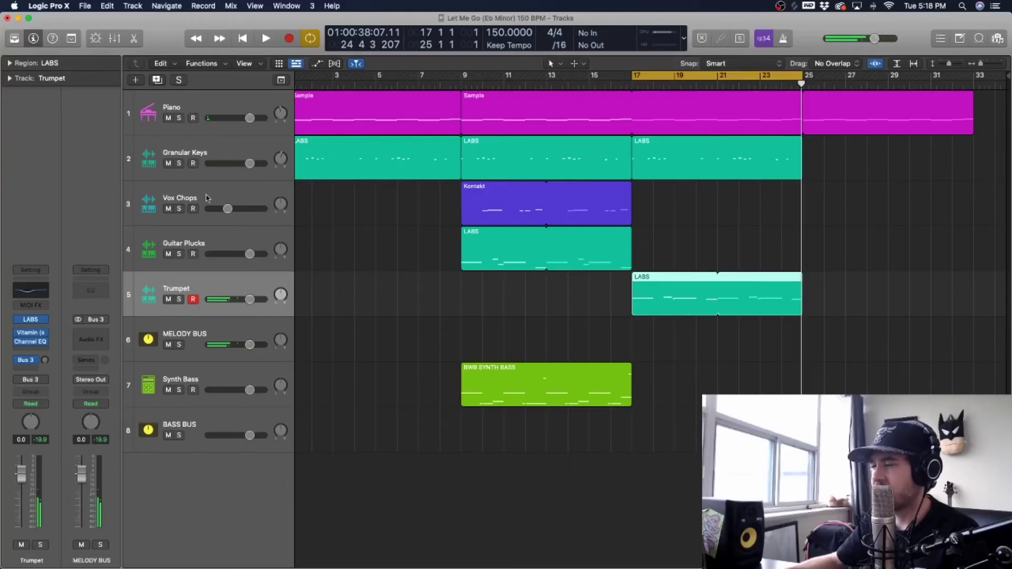
Select the Piano track and examine the Soft Piano preset in its LABS instrument.
left_click(216, 107)
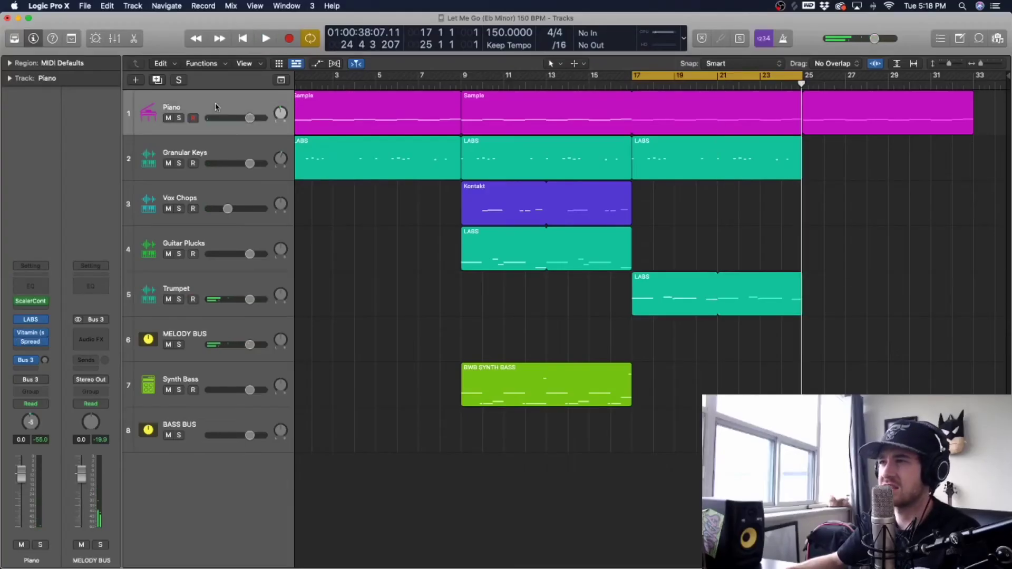
left_click(31, 319)
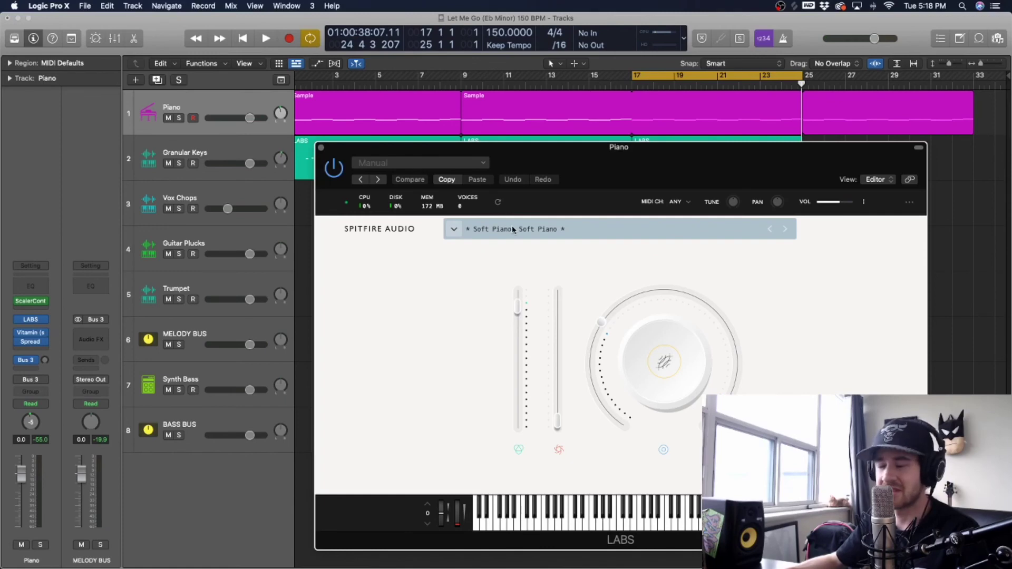
left_click(321, 148)
Audition the Piano track in solo and move the cycle range back to bars 9–17.
key("s")
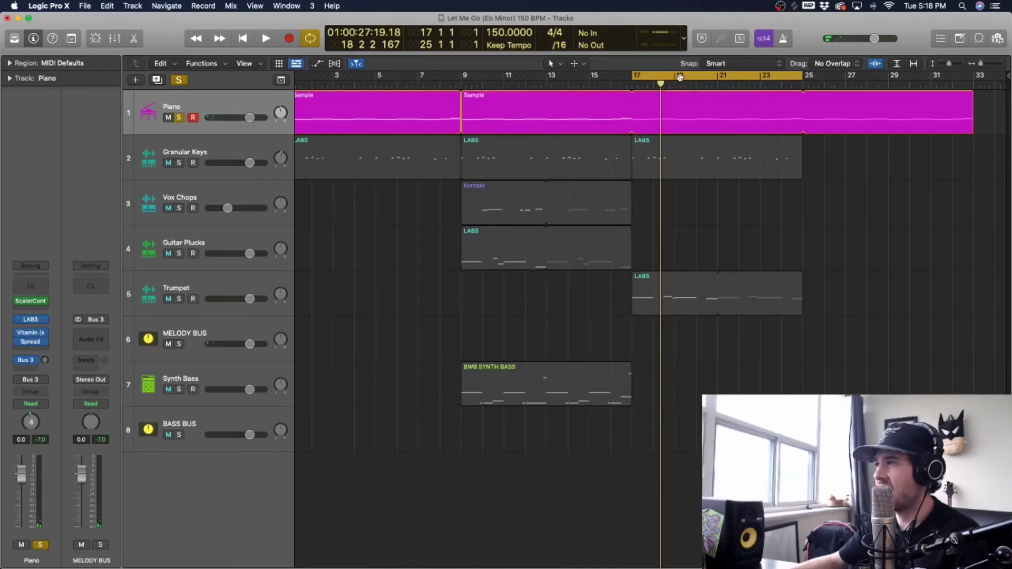
left_click_drag(683, 73, 509, 79)
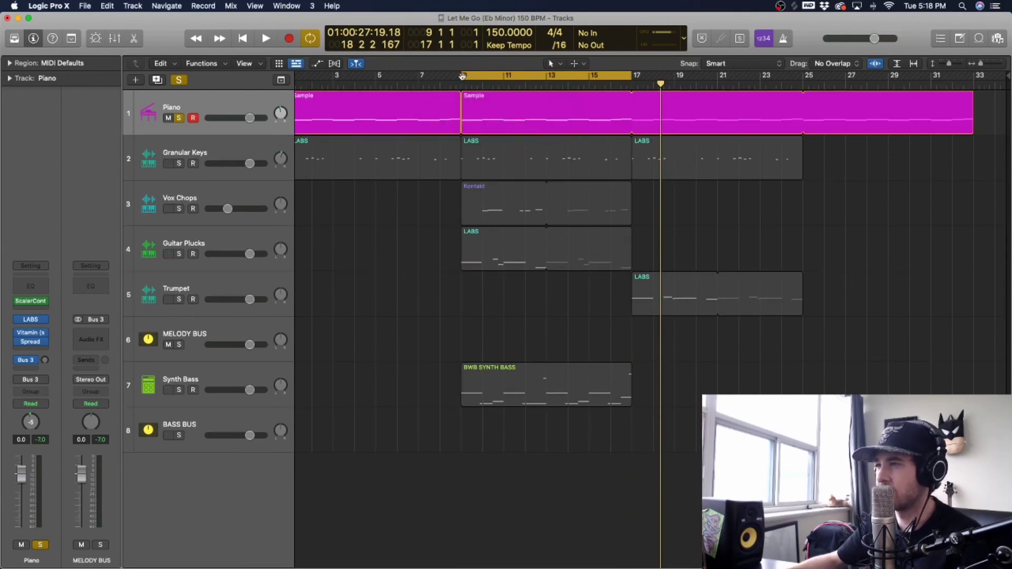
left_click(179, 119)
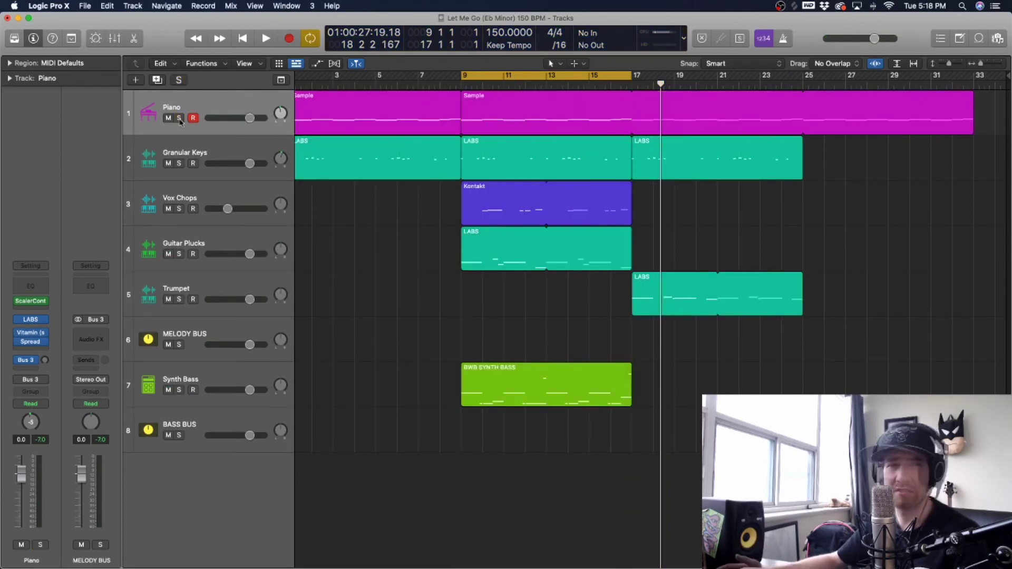